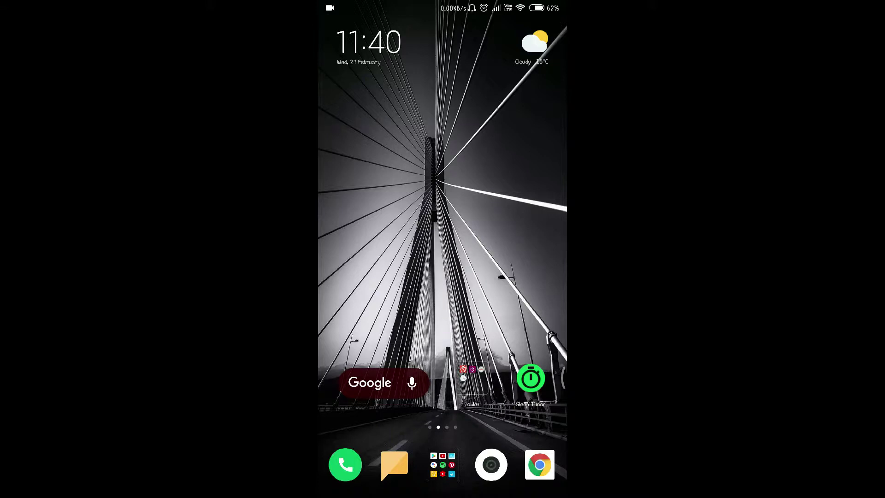
# Step: Set Music as the default player in the Sleep Timer settings
pyautogui.click(530, 379)
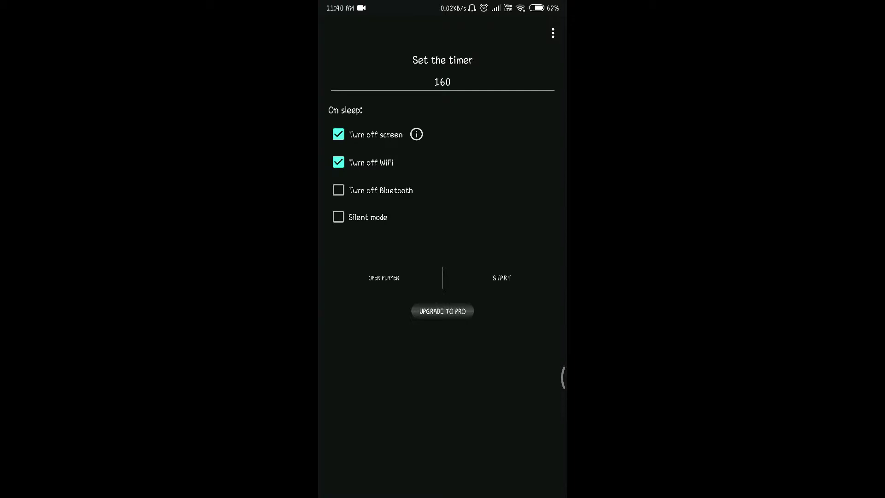
pyautogui.click(552, 33)
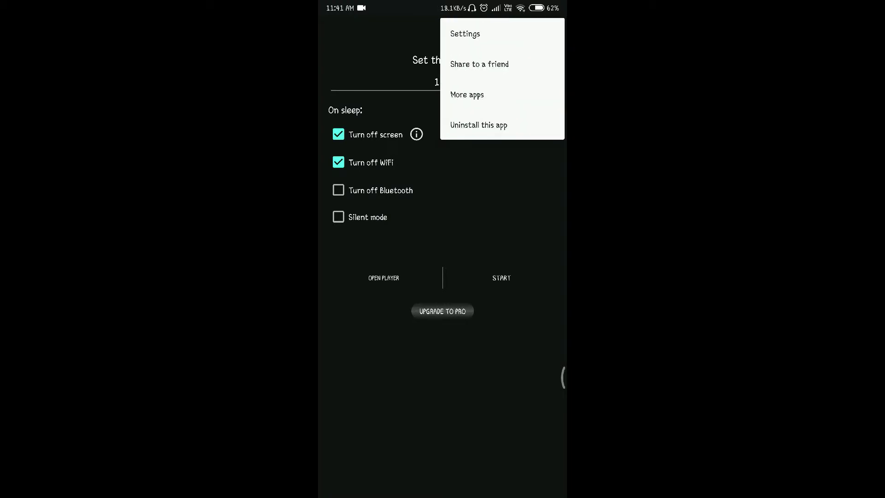
pyautogui.click(465, 34)
pyautogui.click(374, 69)
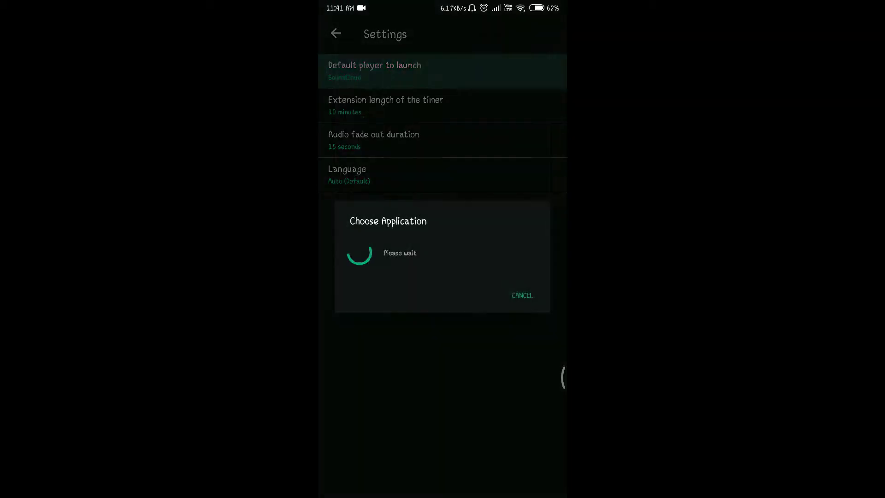
pyautogui.click(369, 292)
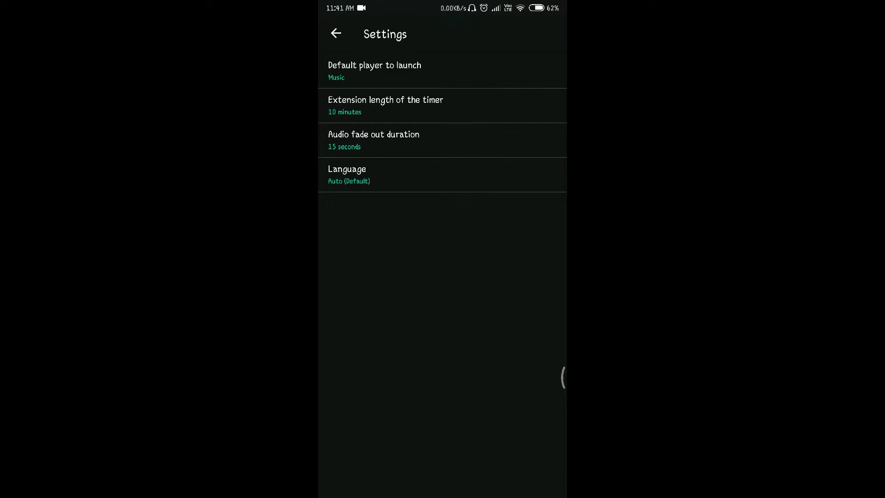
# Step: Back on the timer screen, start a countdown with all sleep options checked, then go home
pyautogui.moveTo(319, 326); pyautogui.dragTo(418, 391)
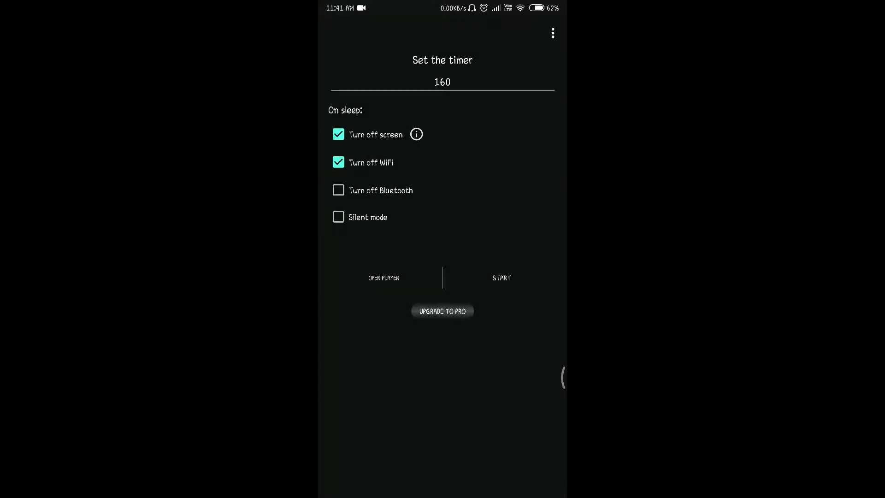
pyautogui.click(389, 282)
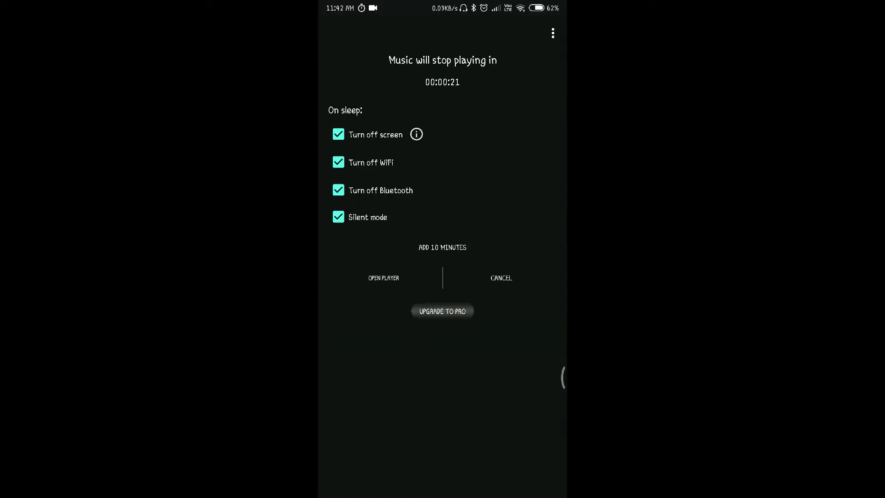
pyautogui.moveTo(442, 494); pyautogui.dragTo(443, 311)
# Step: Search the Play Store for 'sleep timer', view the Sleep Timer for Spotify listing, then return home
pyautogui.click(443, 471)
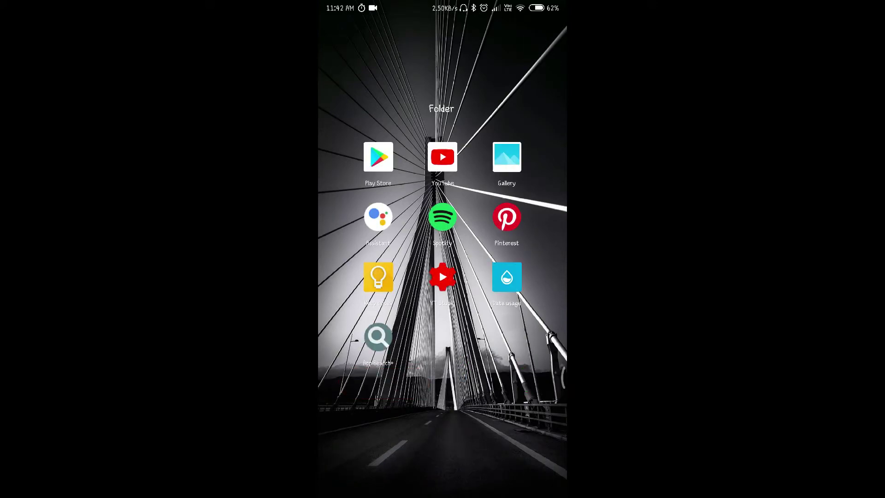
pyautogui.click(378, 157)
pyautogui.click(398, 36)
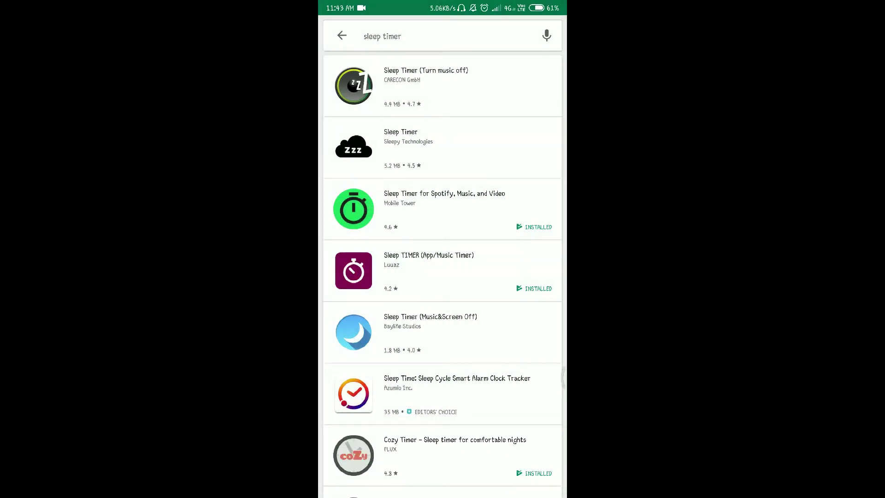
pyautogui.click(442, 209)
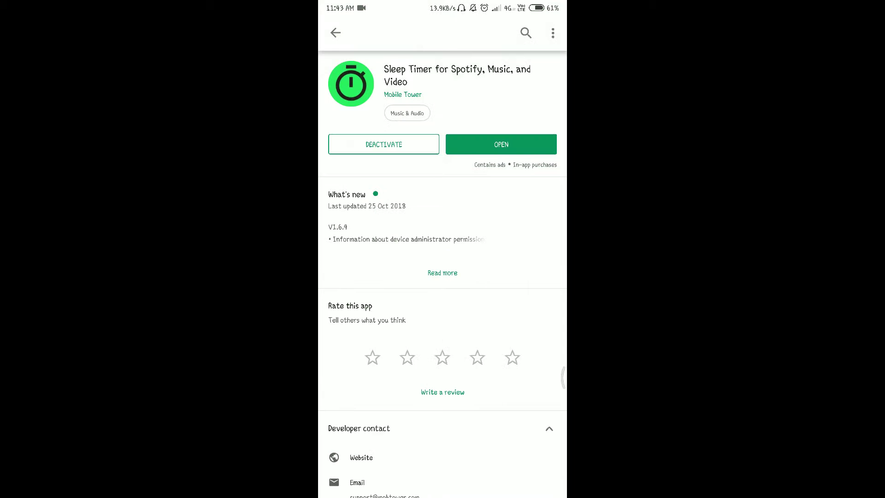
pyautogui.moveTo(563, 376); pyautogui.dragTo(529, 389)
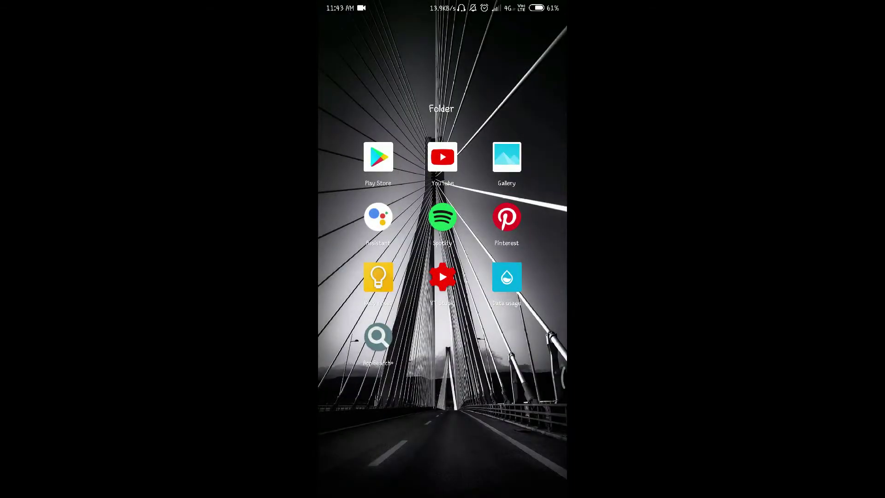
pyautogui.click(394, 372)
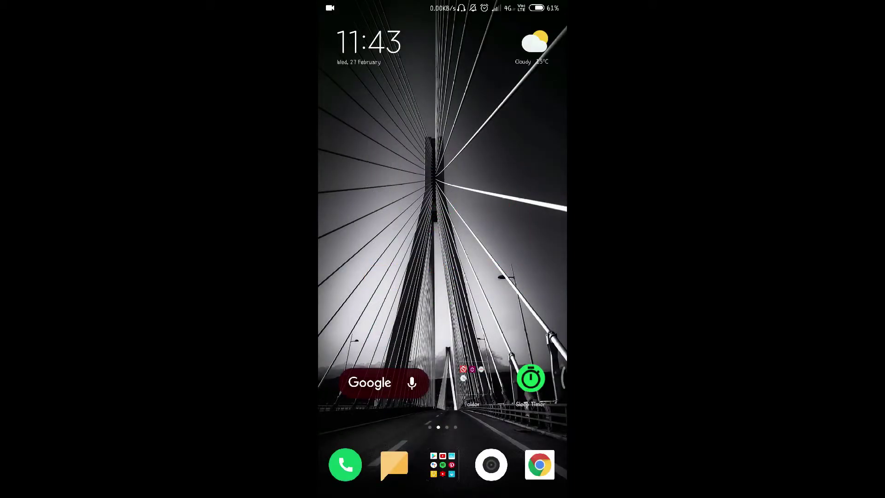
# Step: Play the track 'The Hacker' in the Music app
pyautogui.click(530, 378)
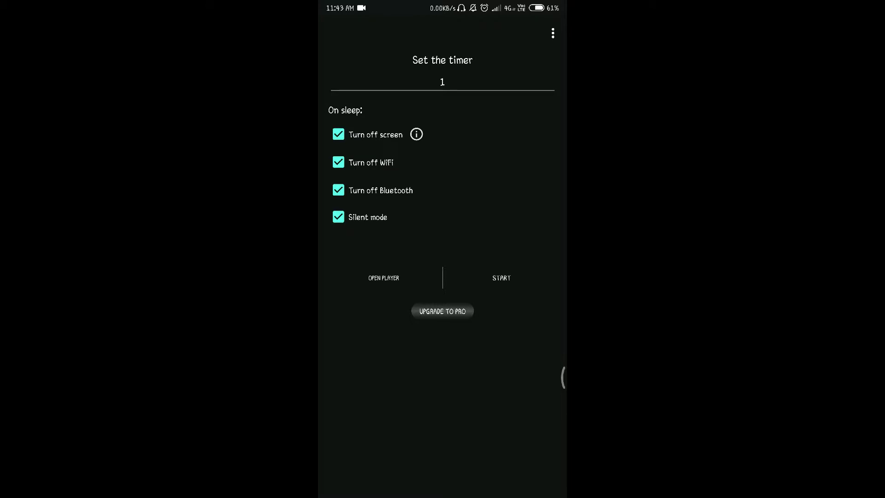
pyautogui.moveTo(563, 377); pyautogui.dragTo(530, 376)
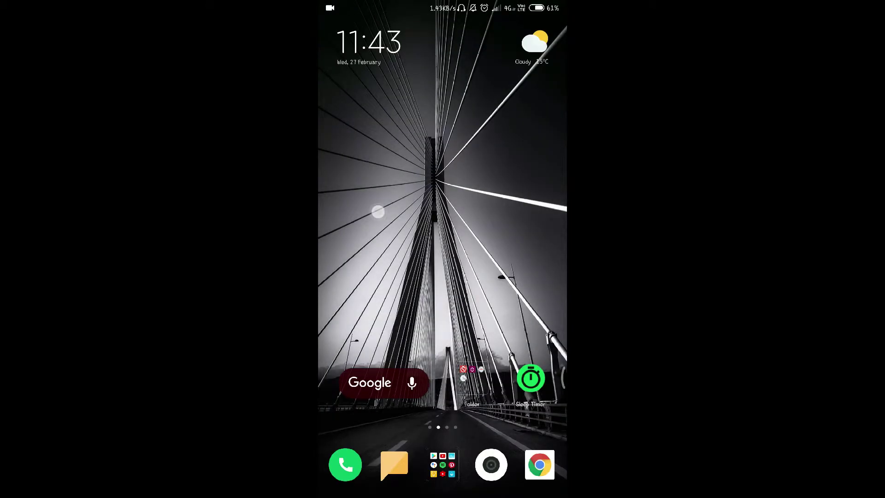
pyautogui.moveTo(377, 211); pyautogui.dragTo(498, 214)
pyautogui.click(415, 110)
pyautogui.click(448, 456)
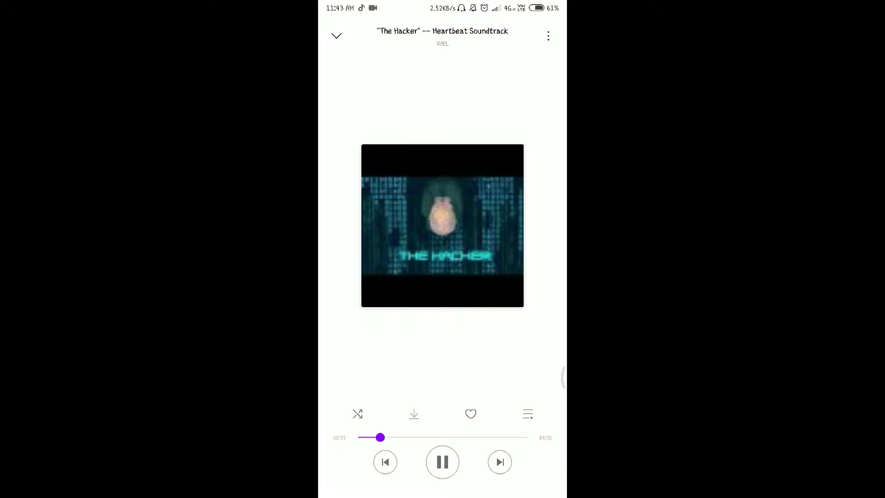
# Step: Return to the Sleep Timer app, now showing a 1-minute timer
pyautogui.moveTo(564, 377); pyautogui.dragTo(523, 384)
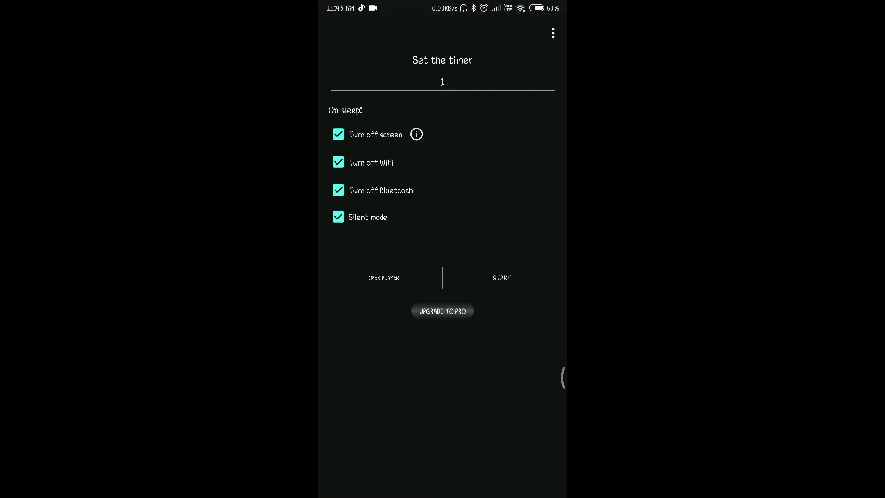
pyautogui.click(418, 481)
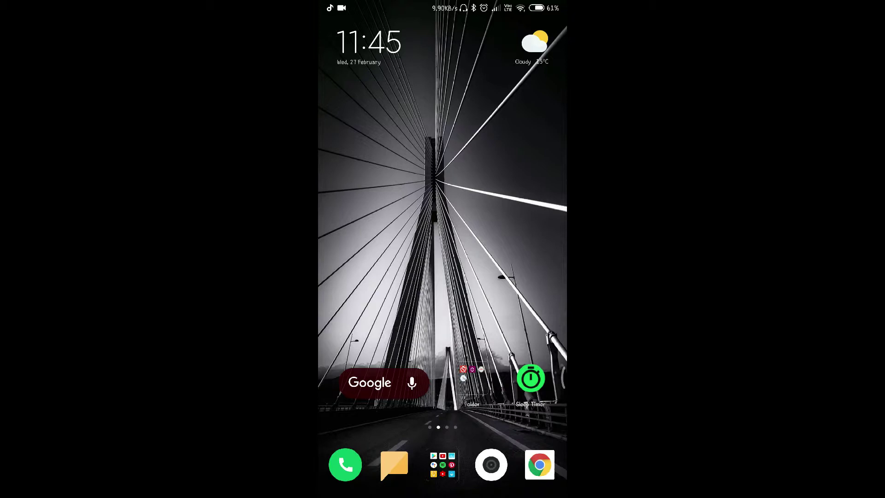
pyautogui.click(531, 380)
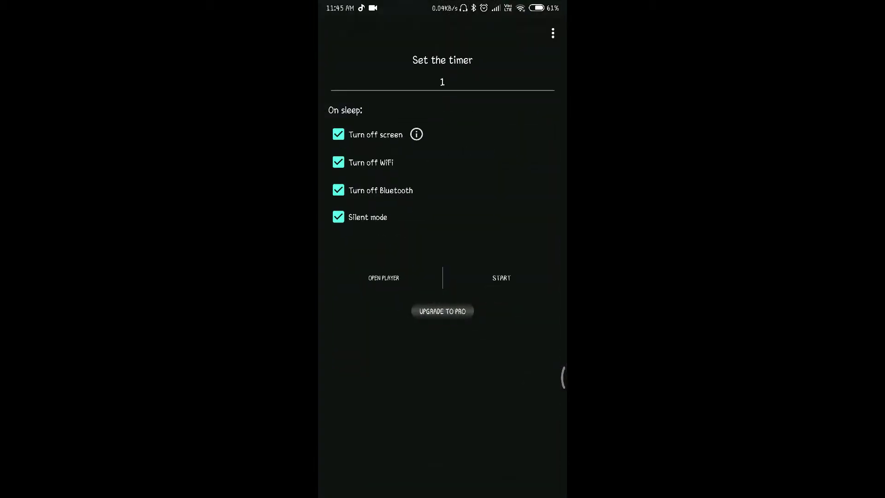
# Step: Start the sleep timer countdown and check it in the notification shade
pyautogui.click(500, 279)
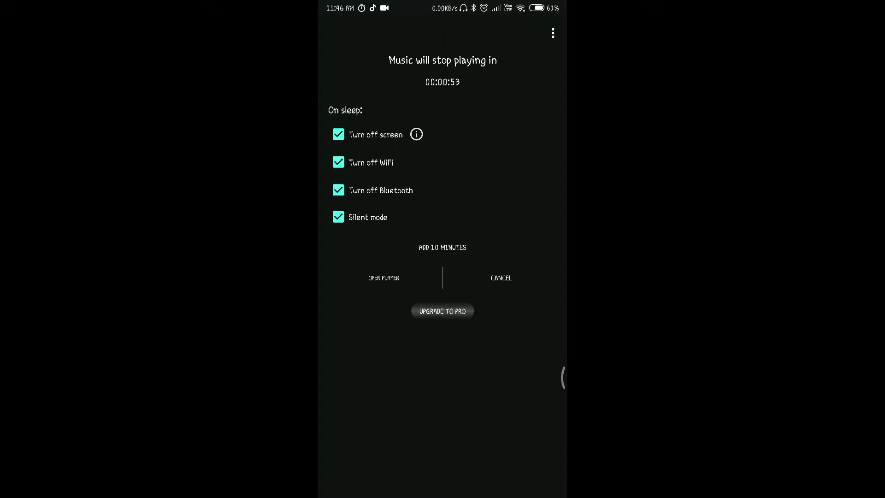
pyautogui.moveTo(442, 3); pyautogui.dragTo(443, 346)
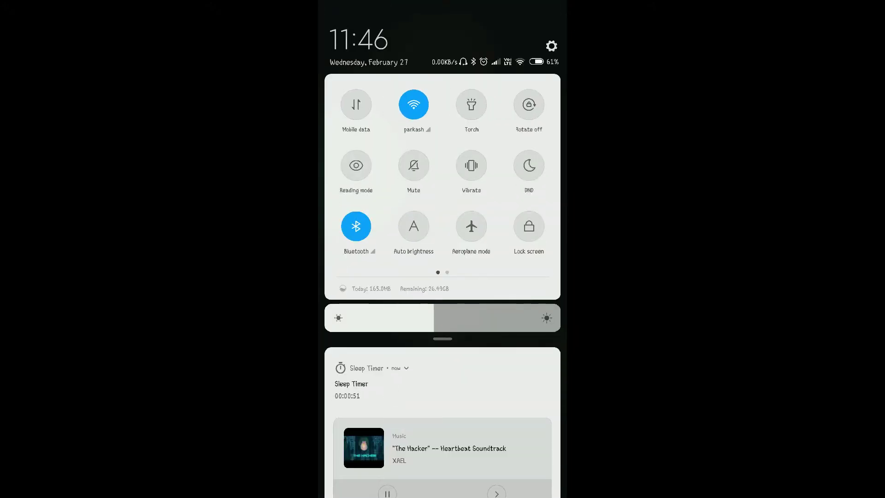
pyautogui.press('Home')
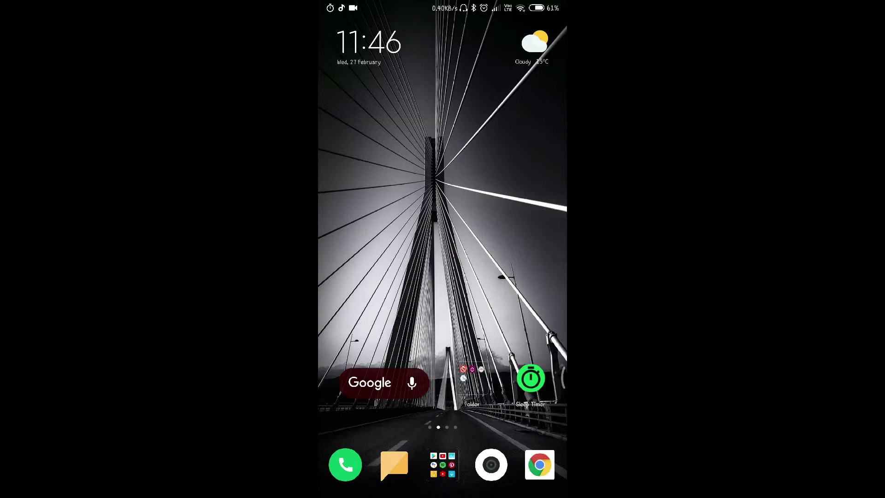
# Step: From the timer notification, uncheck Turn off screen and go back home
pyautogui.moveTo(442, 3); pyautogui.dragTo(443, 277)
pyautogui.click(388, 225)
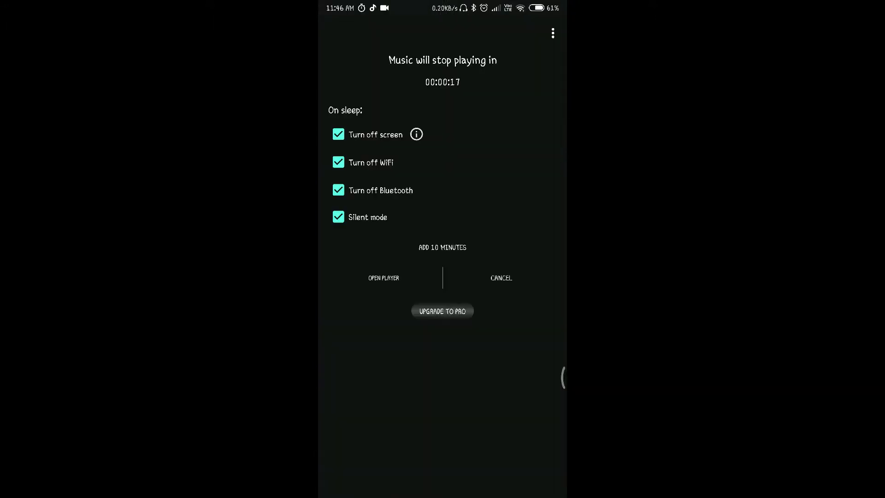
pyautogui.click(339, 134)
pyautogui.press('Home')
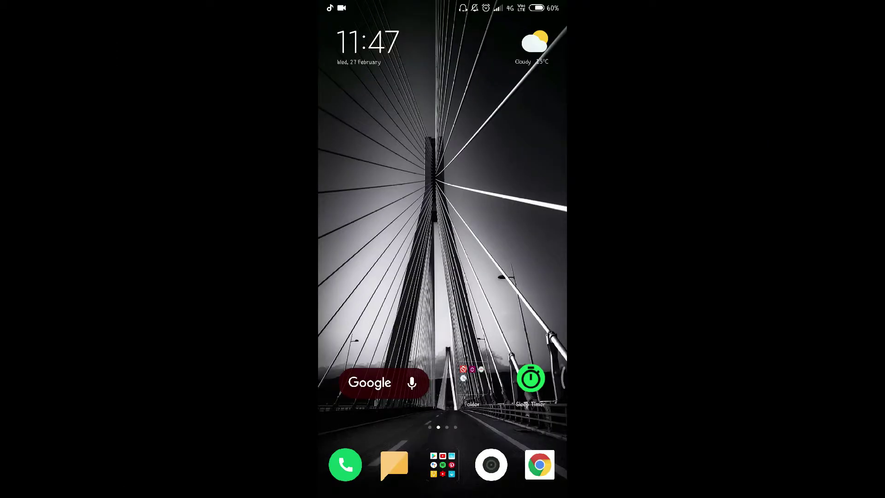
# Step: Turn Wi-Fi back on from the expanded quick settings
pyautogui.moveTo(442, 3); pyautogui.dragTo(442, 276)
pyautogui.moveTo(443, 190); pyautogui.dragTo(443, 338)
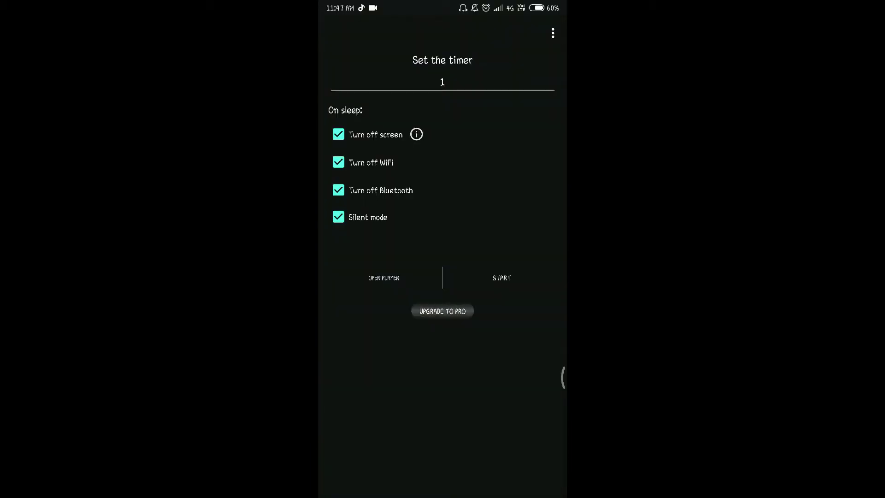
pyautogui.moveTo(442, 4); pyautogui.dragTo(443, 277)
pyautogui.moveTo(442, 190); pyautogui.dragTo(443, 338)
pyautogui.click(414, 105)
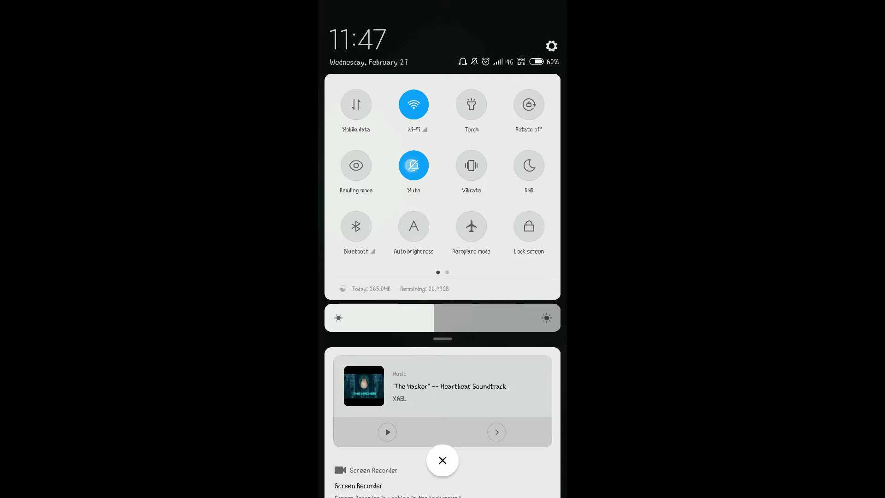
pyautogui.moveTo(391, 415); pyautogui.dragTo(391, 243)
# Step: Start the one-minute sleep timer and watch its countdown in notifications from home
pyautogui.click(507, 279)
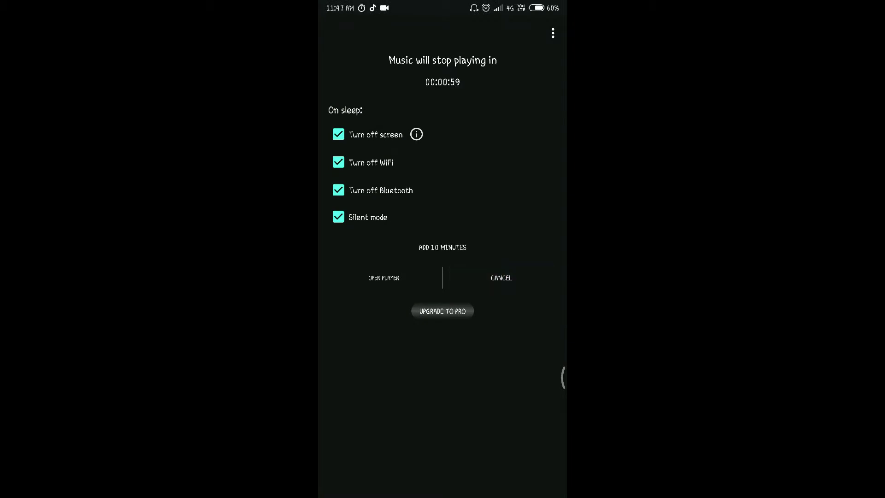
pyautogui.moveTo(443, 8); pyautogui.dragTo(442, 415)
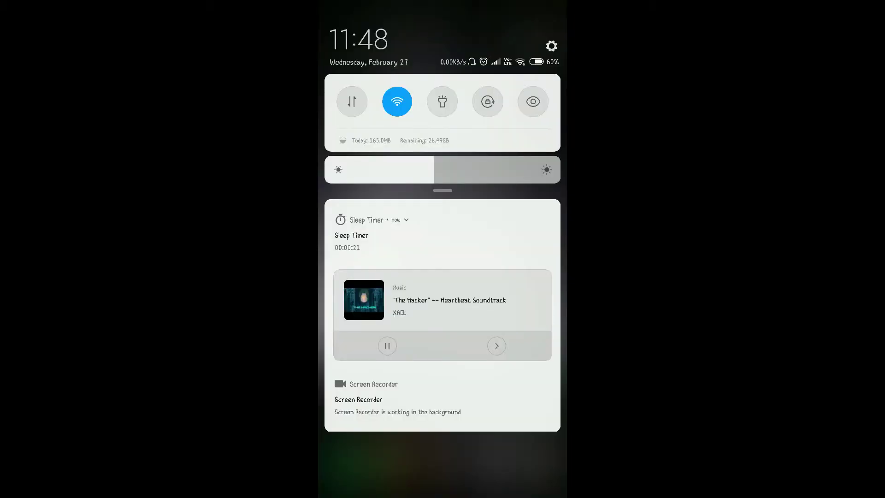
pyautogui.press('Home')
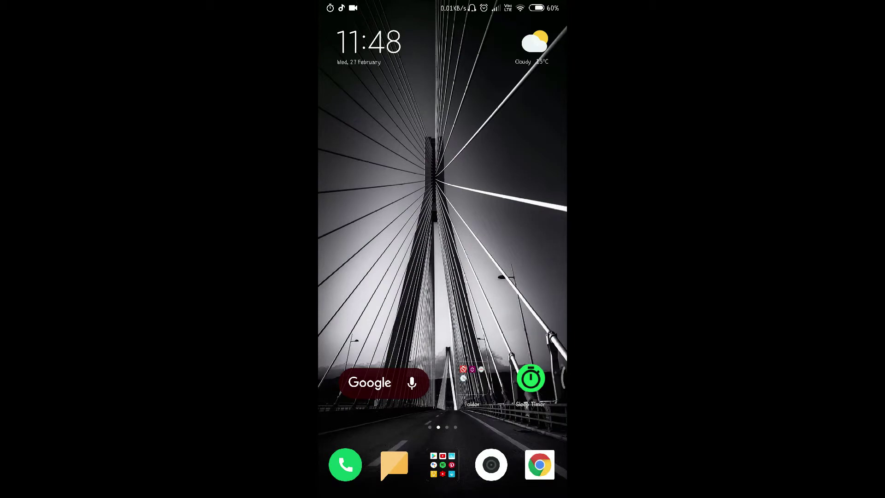
pyautogui.moveTo(442, 7); pyautogui.dragTo(443, 414)
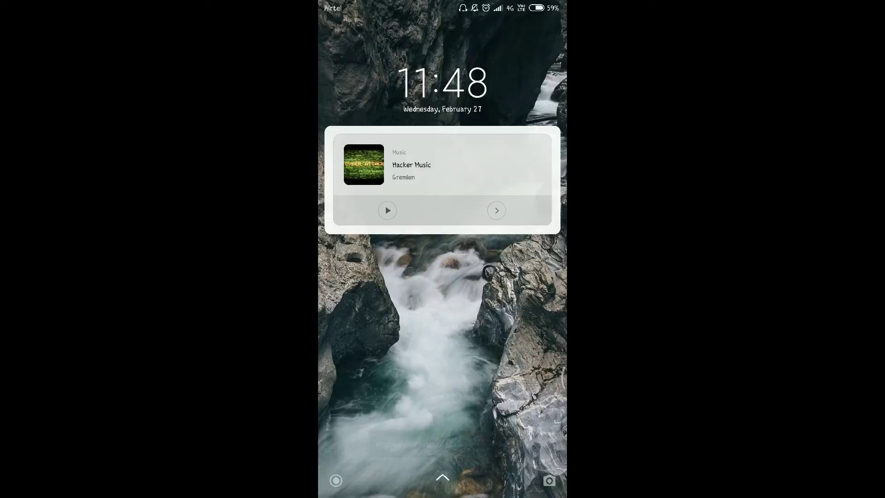
# Step: Unlock the phone and switch off the Mute quick-settings toggle to restore ringtones
pyautogui.moveTo(443, 450); pyautogui.dragTo(442, 138)
pyautogui.moveTo(442, 7); pyautogui.dragTo(443, 346)
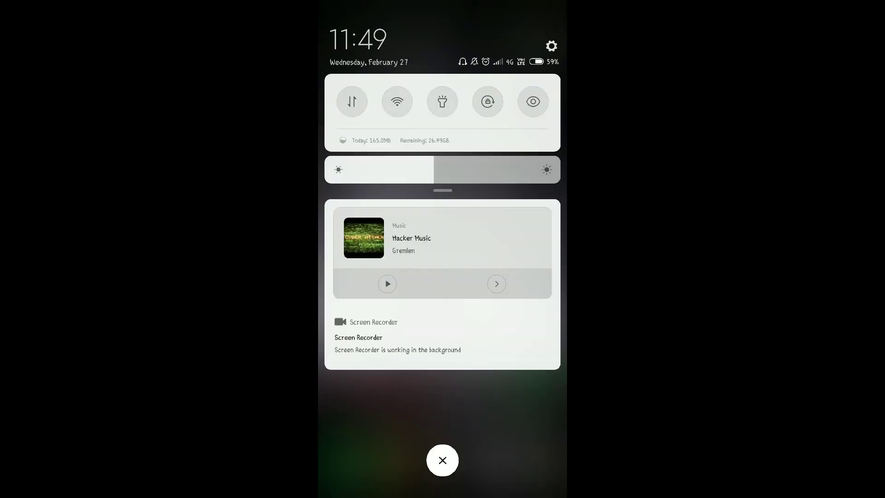
pyautogui.moveTo(443, 190)
pyautogui.mouseDown()
pyautogui.moveTo(443, 338)
pyautogui.moveTo(442, 190)
pyautogui.mouseUp()
pyautogui.click(413, 165)
pyautogui.moveTo(443, 415); pyautogui.dragTo(443, 104)
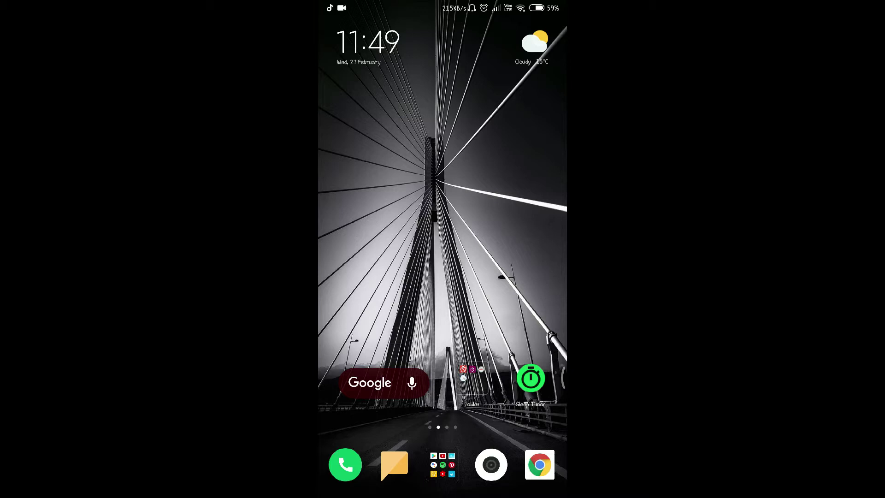
# Step: Open the timer-apps folder on the home screen and launch App Off Timer
pyautogui.click(471, 379)
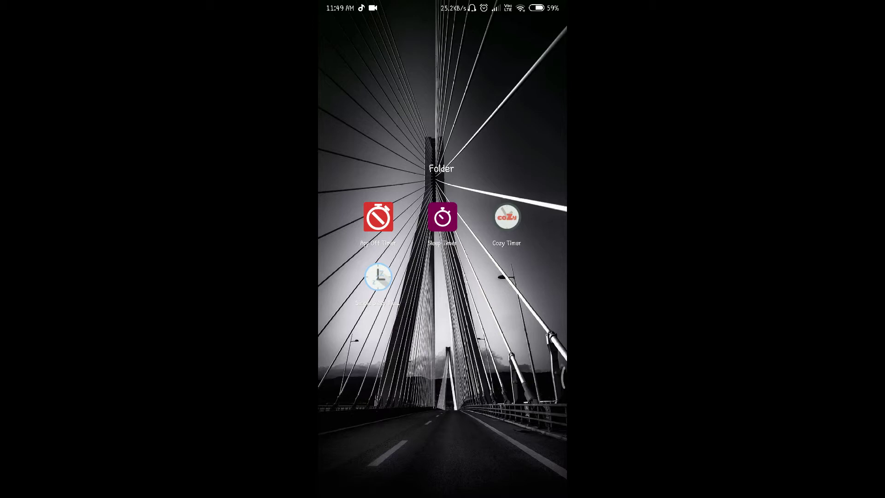
pyautogui.click(480, 435)
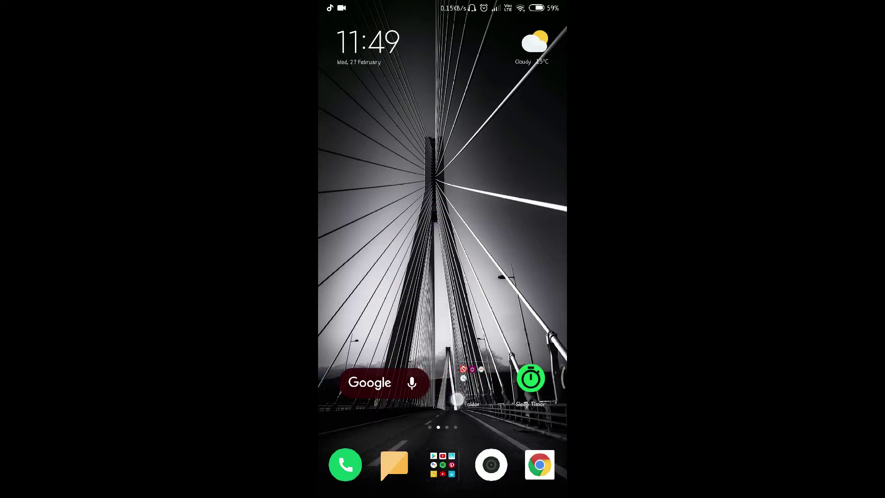
pyautogui.moveTo(360, 277)
pyautogui.mouseDown()
pyautogui.moveTo(525, 276)
pyautogui.moveTo(360, 277)
pyautogui.mouseUp()
pyautogui.click(473, 379)
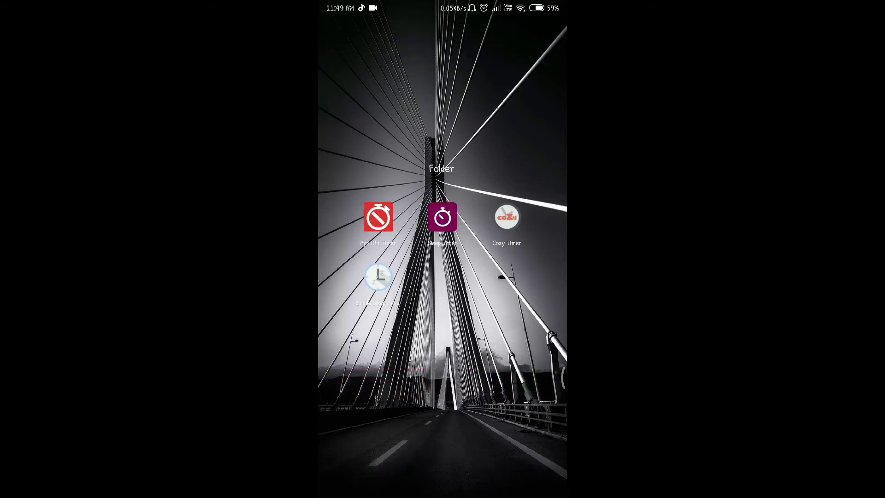
pyautogui.click(378, 217)
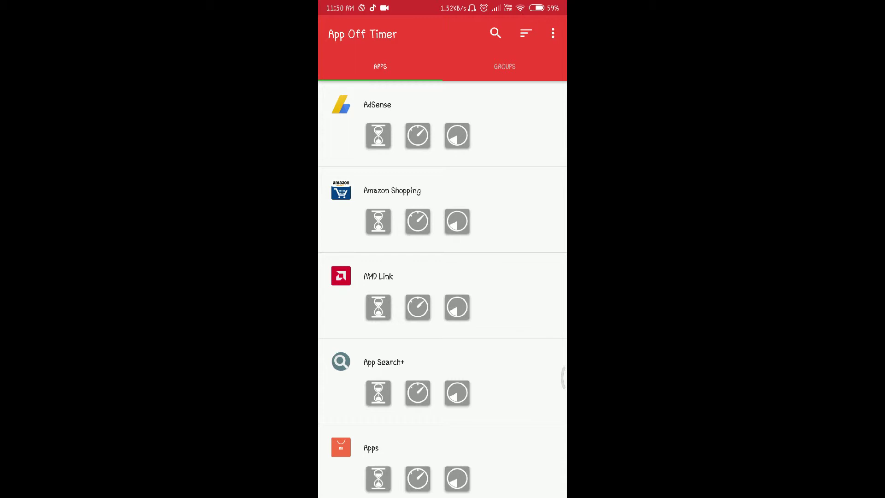
# Step: Give Amazon Shopping a 1-minute off timer and 4-hour daily limit, check time periods, then exit
pyautogui.moveTo(512, 276)
pyautogui.mouseDown()
pyautogui.moveTo(360, 277)
pyautogui.moveTo(512, 277)
pyautogui.mouseUp()
pyautogui.click(378, 221)
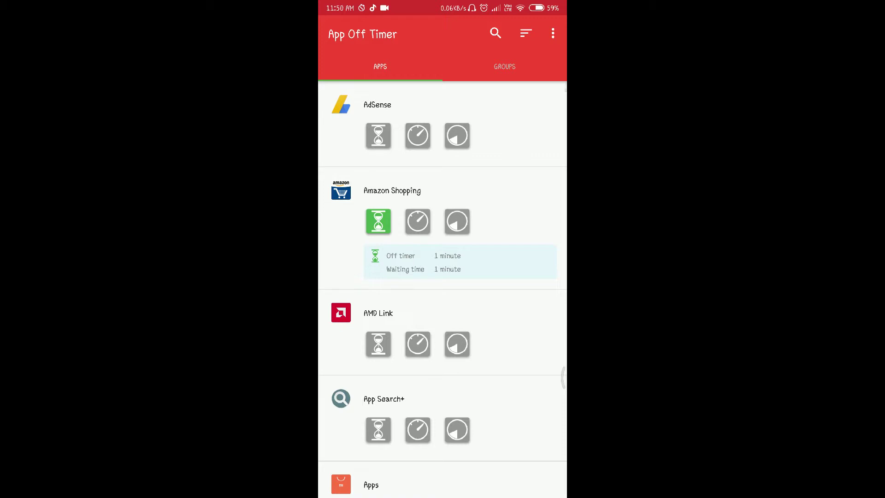
pyautogui.click(418, 221)
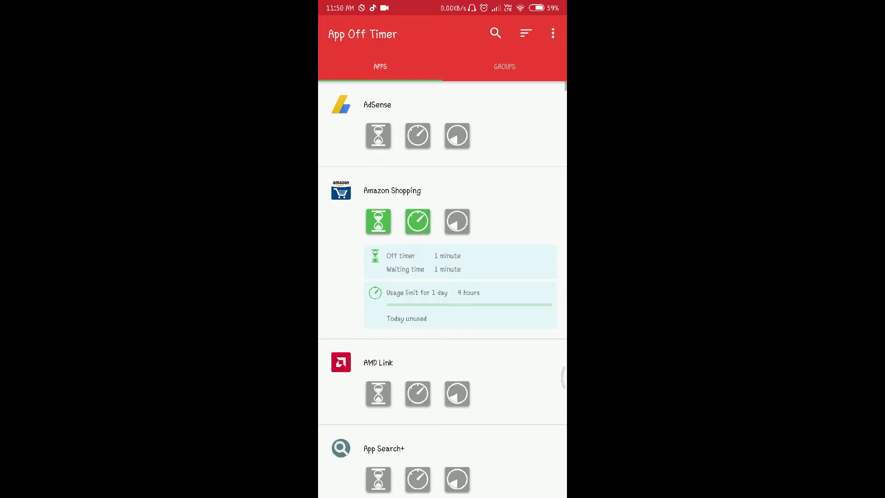
pyautogui.click(457, 222)
pyautogui.press('Escape')
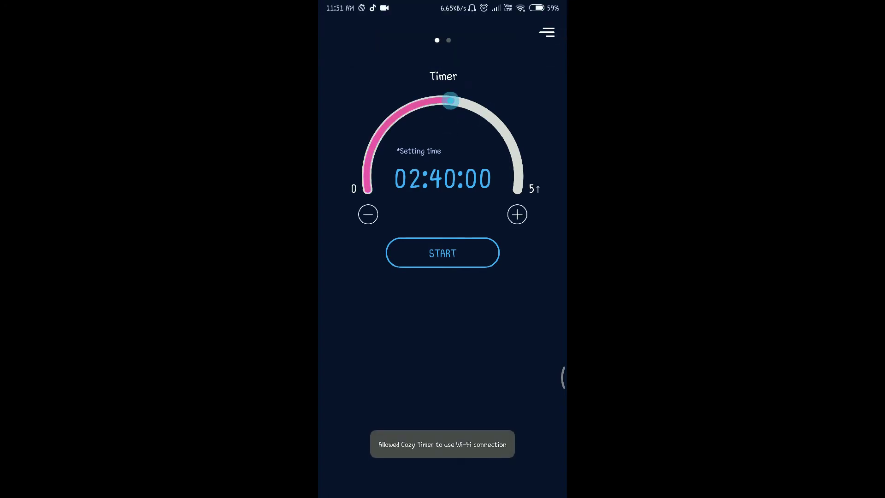
# Step: View Cozy Timer's Schedule page, then open its Option settings page
pyautogui.moveTo(498, 311); pyautogui.dragTo(359, 311)
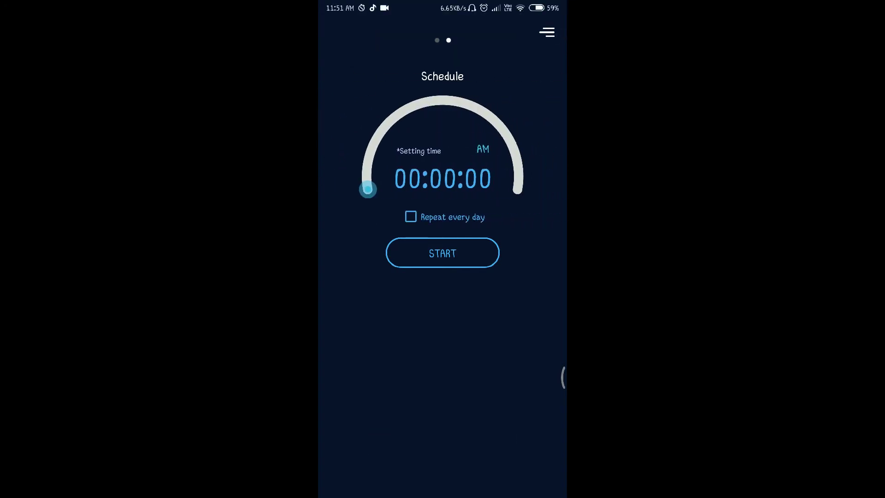
pyautogui.click(546, 31)
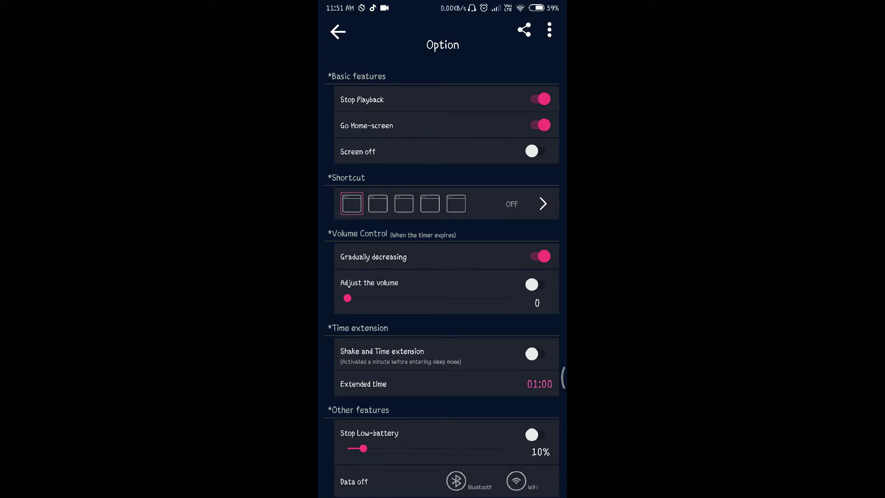
# Step: Enable Screen off with admin permission, Stop Low-battery, and WiFi/Bluetooth cut-off, then exit
pyautogui.click(535, 152)
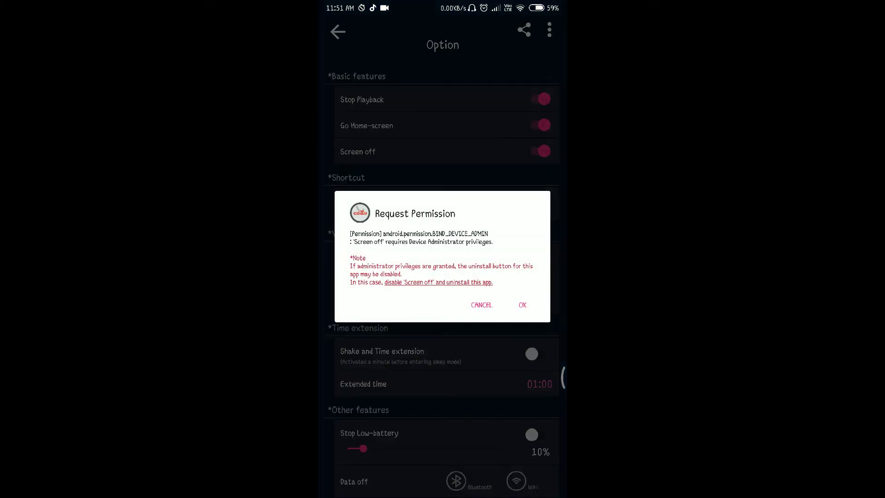
pyautogui.click(523, 305)
pyautogui.scroll(-1, 442, 276)
pyautogui.click(541, 401)
pyautogui.click(516, 447)
pyautogui.click(456, 446)
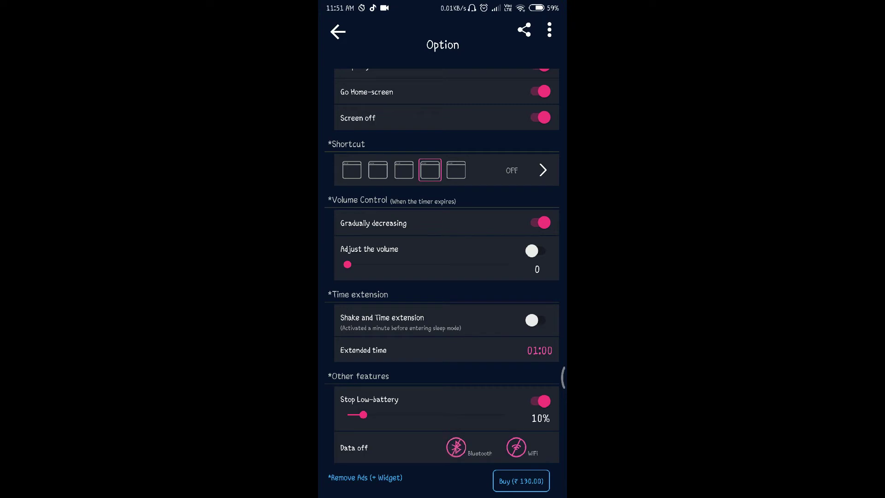
pyautogui.press('Home')
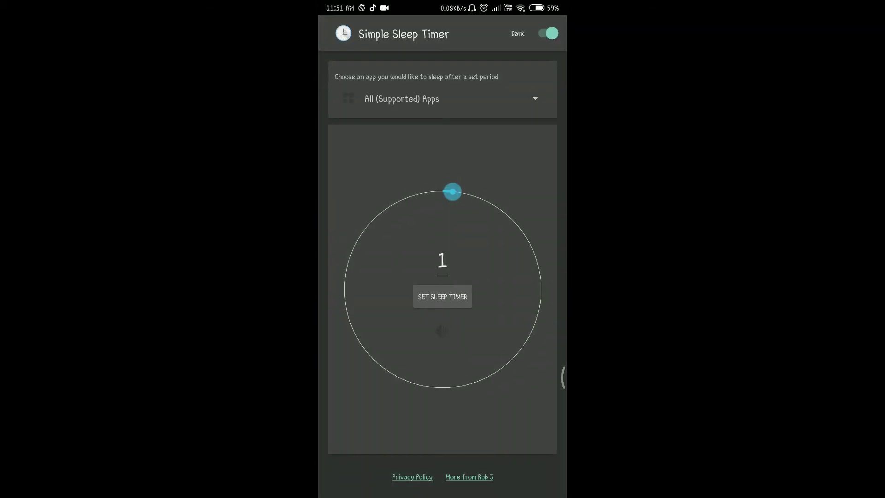
# Step: Scroll through Simple Sleep Timer's list of supported apps and close it unchanged
pyautogui.click(523, 102)
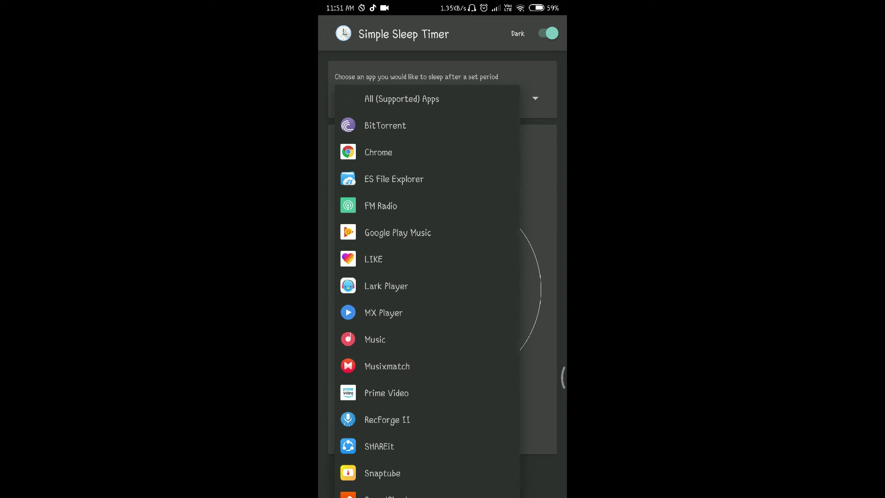
pyautogui.moveTo(493, 367); pyautogui.dragTo(472, 217)
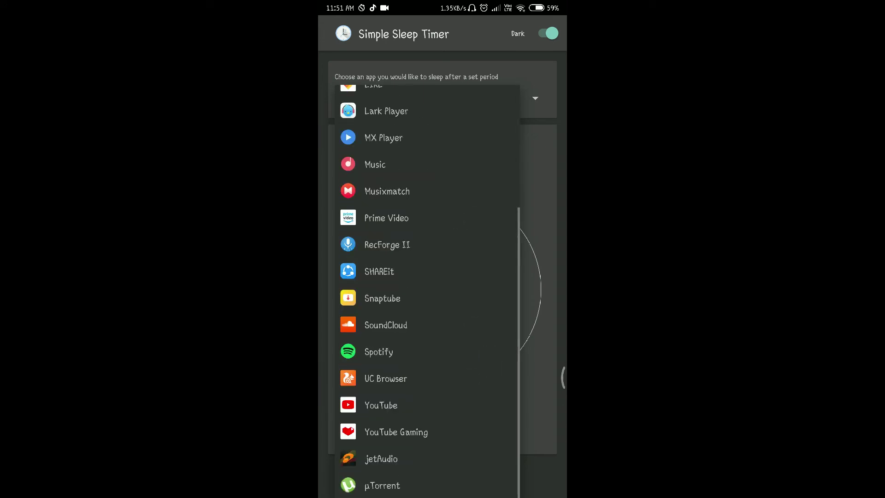
pyautogui.moveTo(486, 168); pyautogui.dragTo(486, 226)
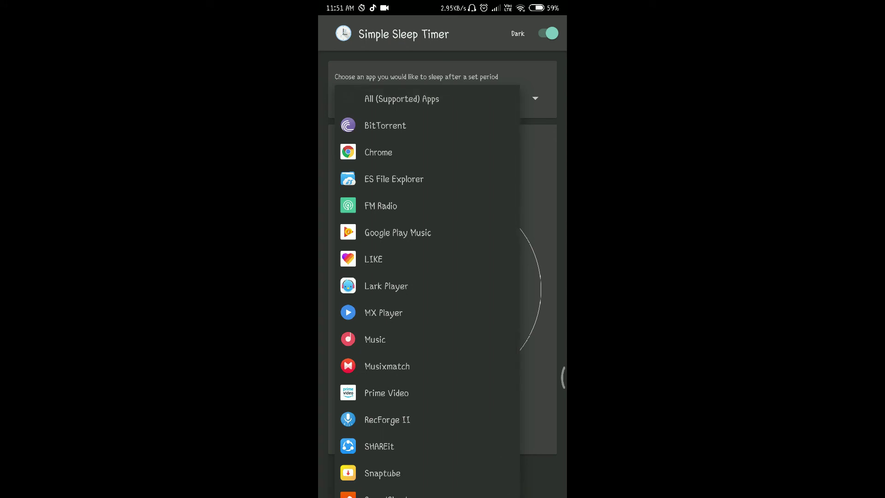
pyautogui.click(549, 162)
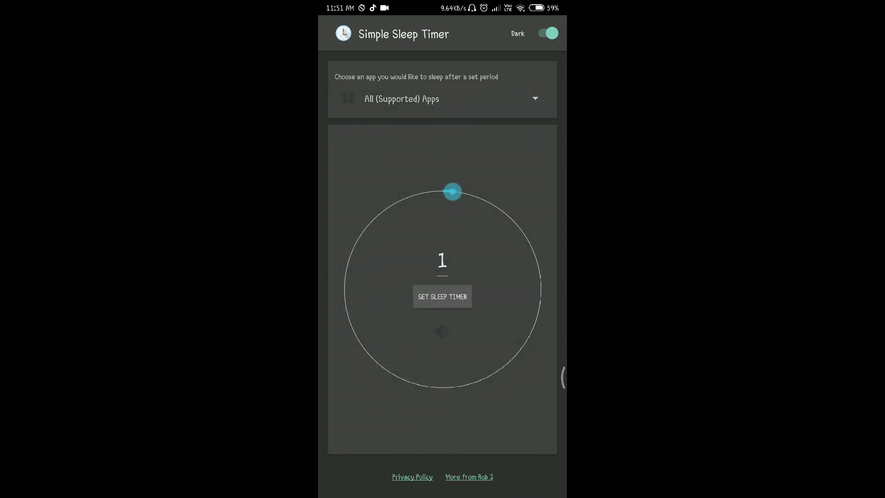
# Step: Select Chrome as the target app, then switch back to All (Supported) Apps
pyautogui.click(520, 99)
pyautogui.click(428, 151)
pyautogui.click(503, 105)
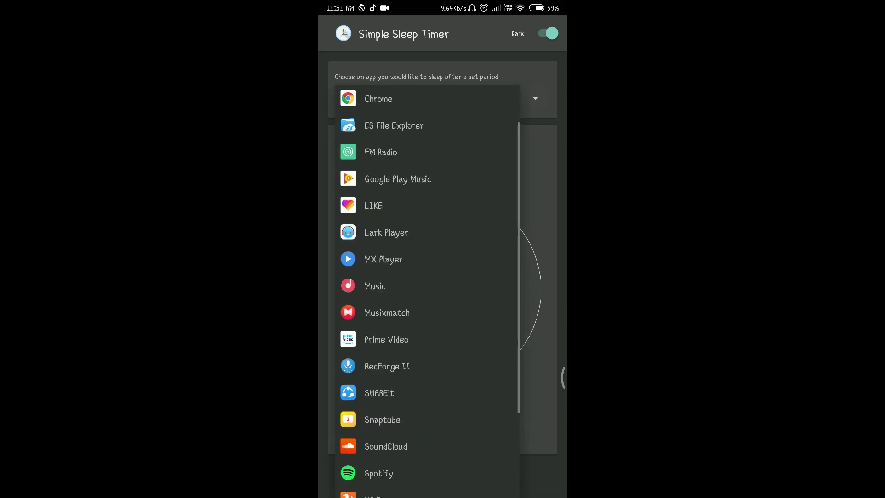
pyautogui.scroll(2, 470, 353)
pyautogui.click(443, 105)
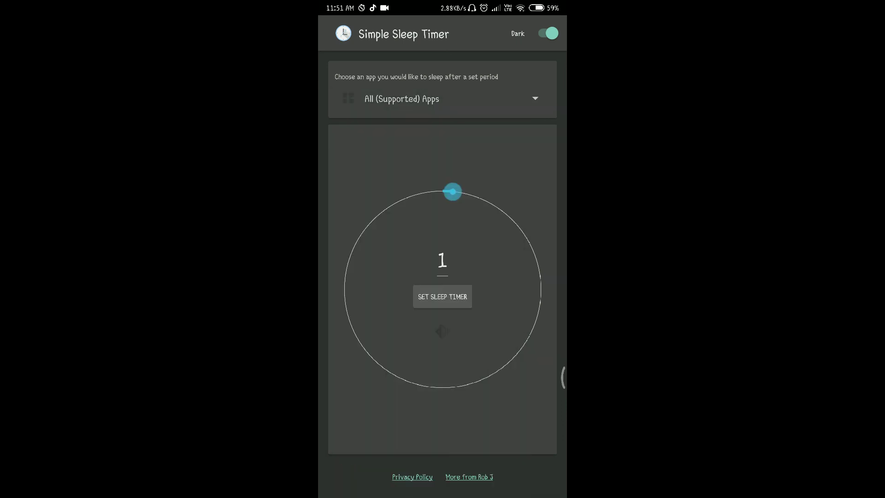